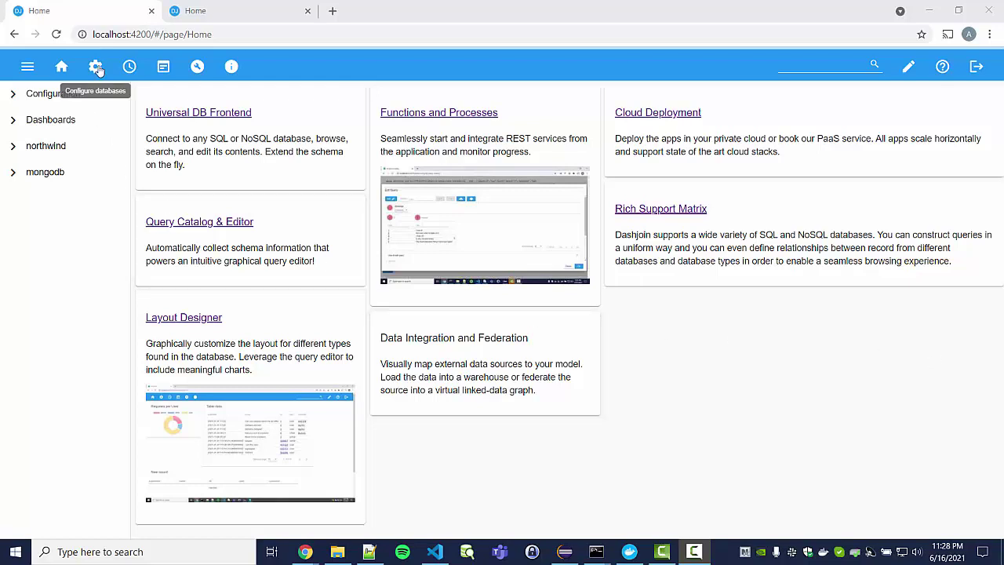
Open the database configuration and review the connected databases and the database types offered for a new connection.
click(96, 67)
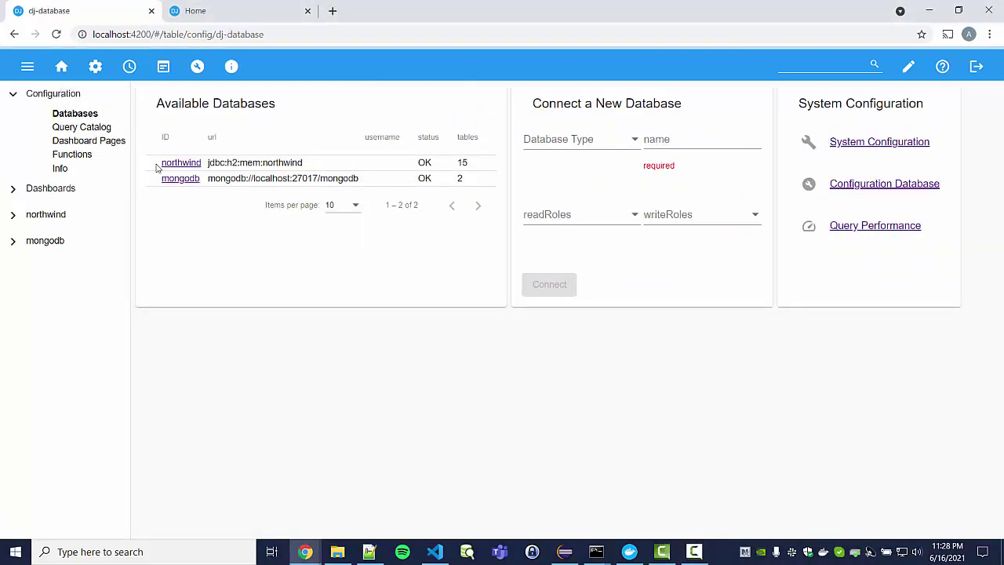
drag(154, 163, 290, 164)
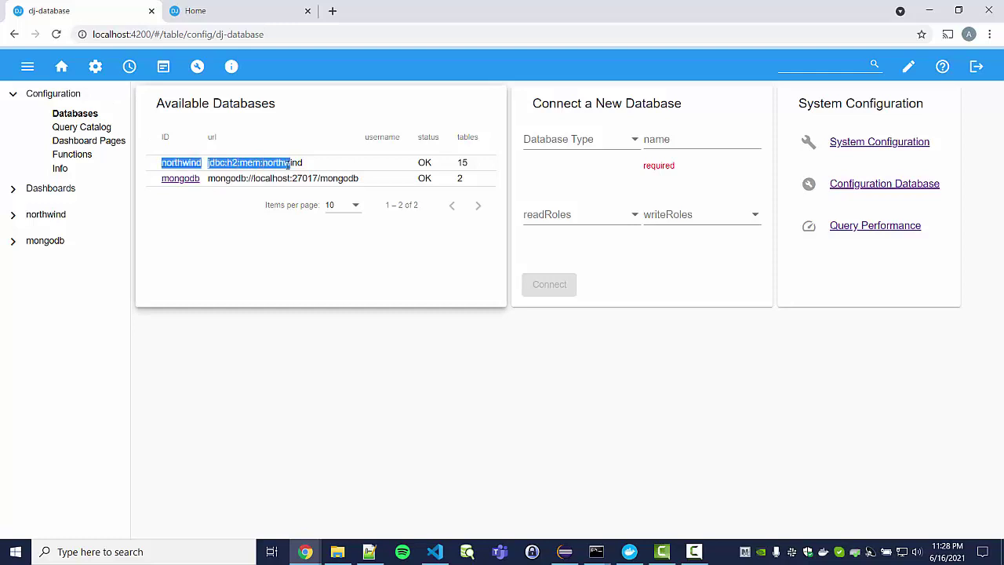
click(293, 163)
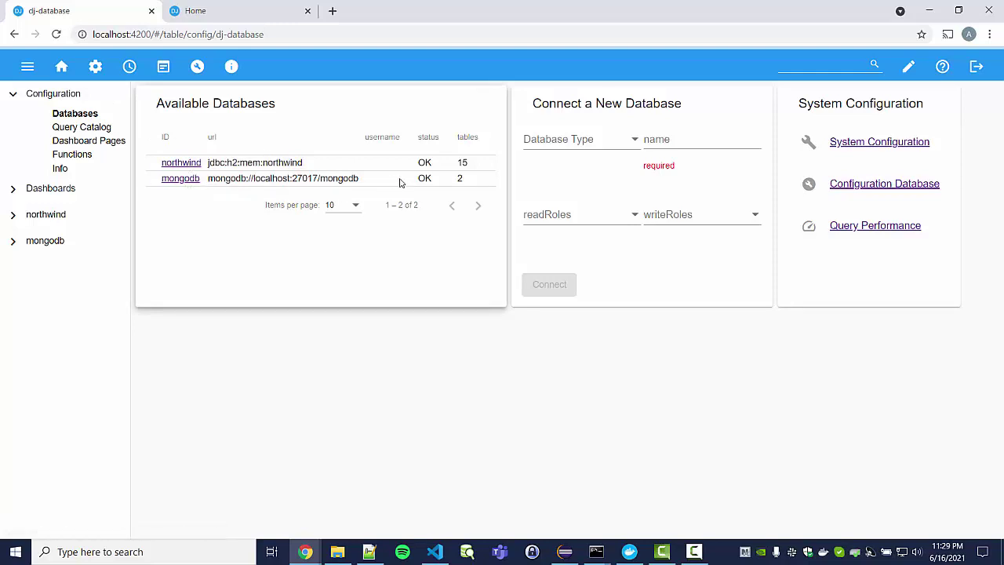
click(564, 148)
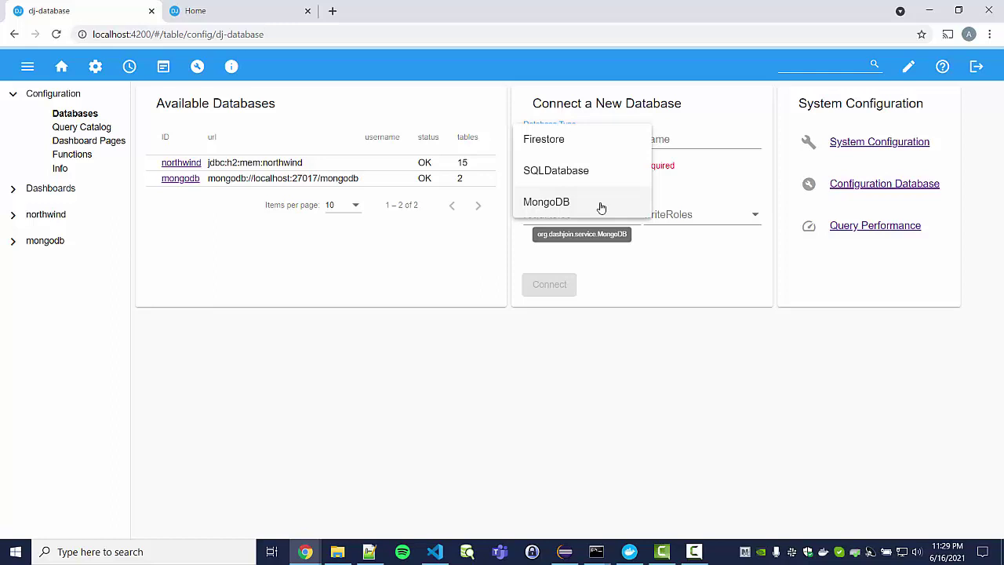
click(189, 206)
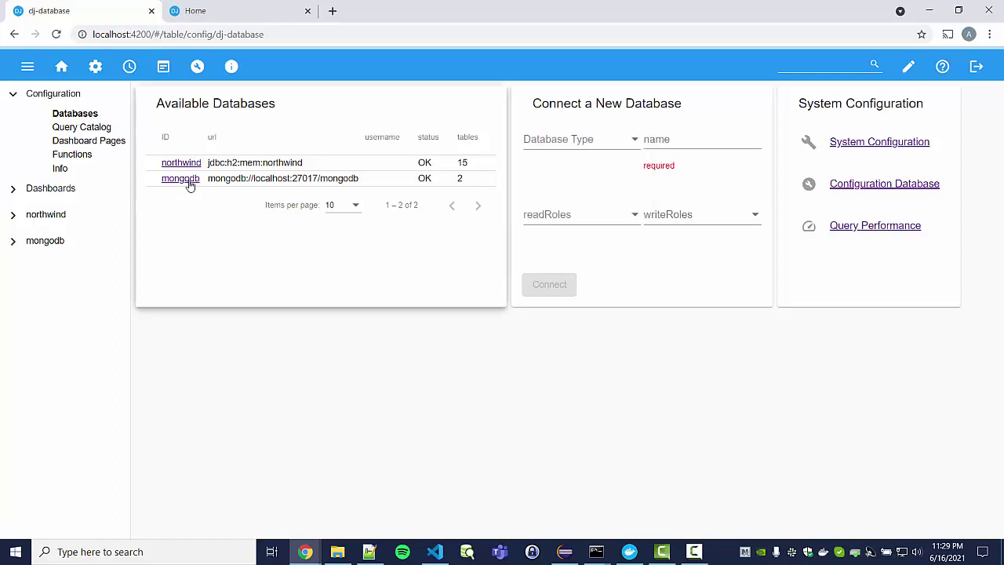
View the mongodb connection information and open that database's REQUESTS table.
click(185, 181)
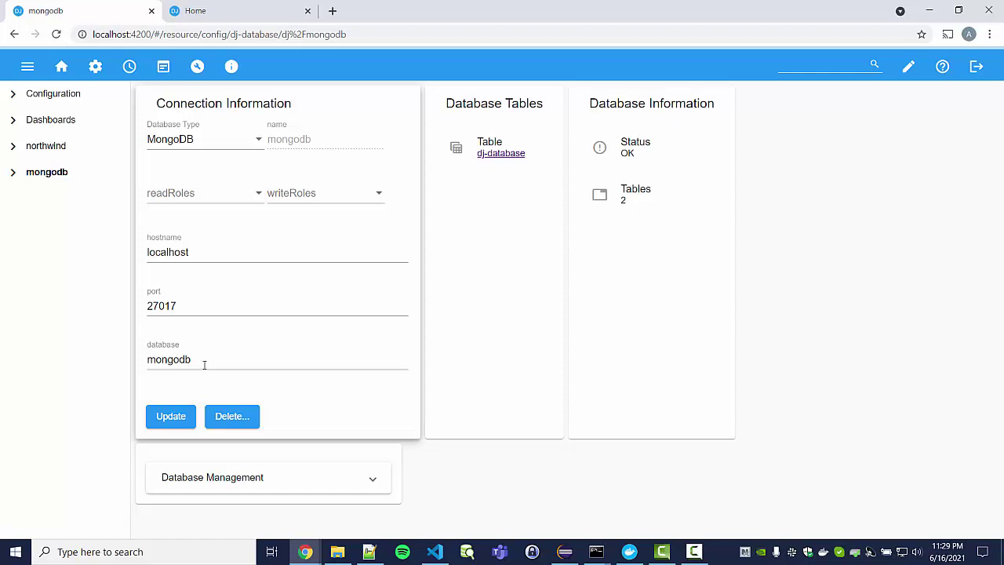
click(15, 173)
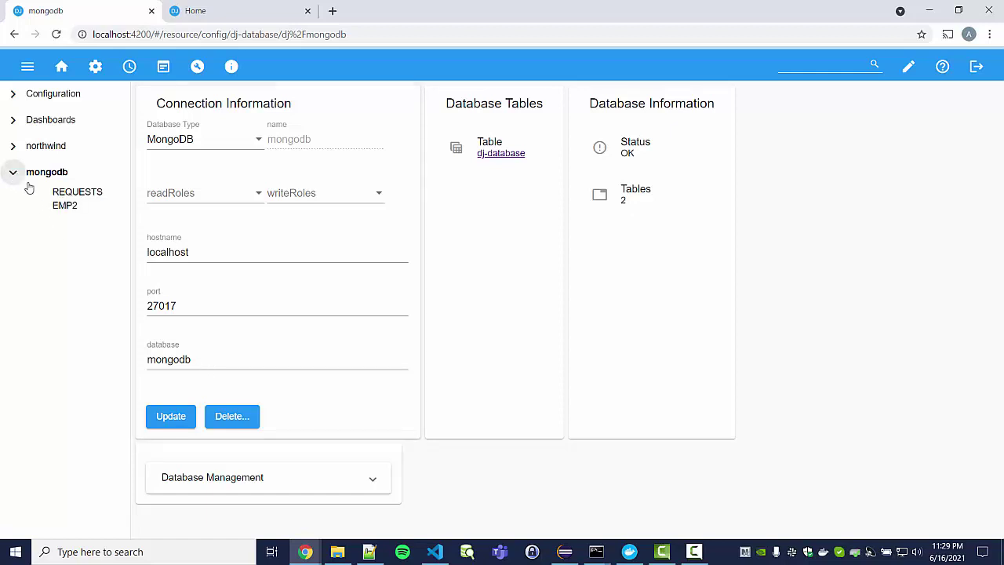
click(70, 196)
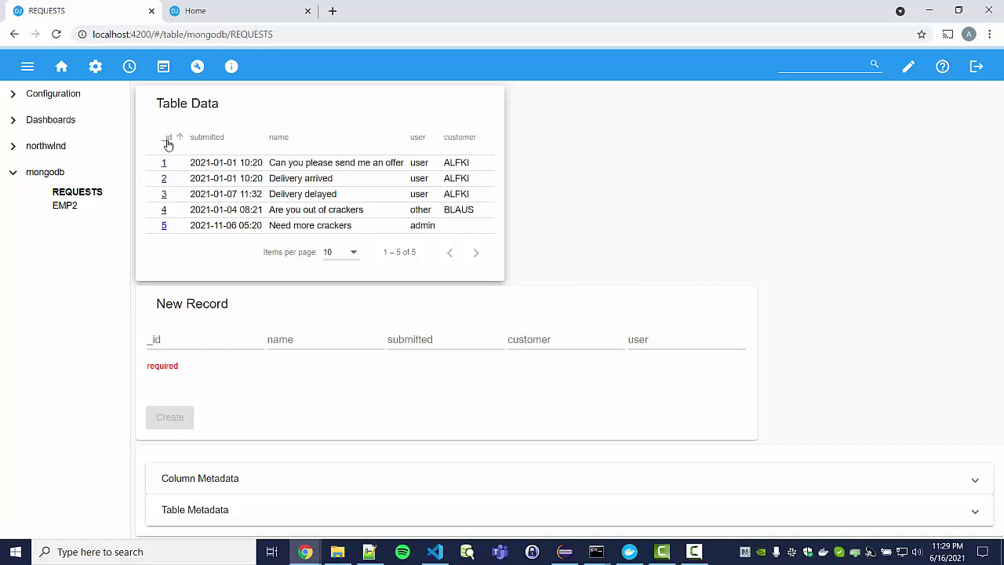
Change the name of REQUESTS record 2 to "Delivery arrived!!!" and save the record.
click(164, 180)
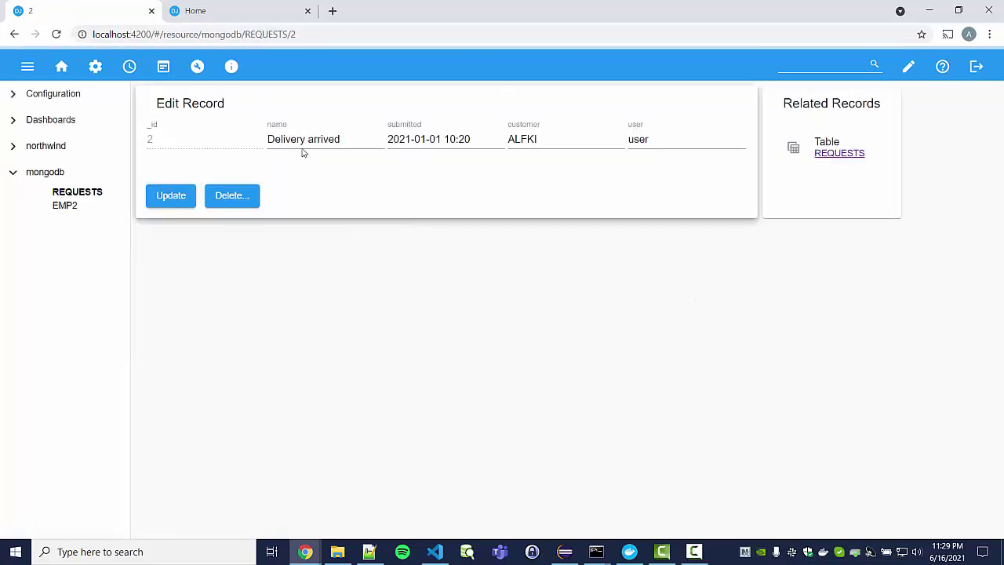
click(352, 142)
text(!!!)
click(171, 196)
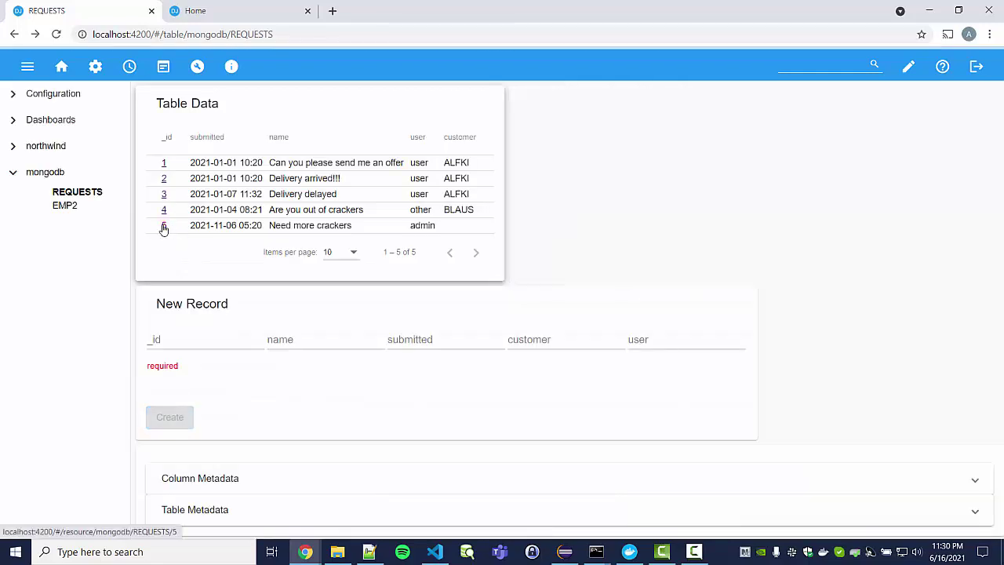
Delete record 5, "Need more crackers", from the mongodb REQUESTS table.
click(164, 226)
click(244, 196)
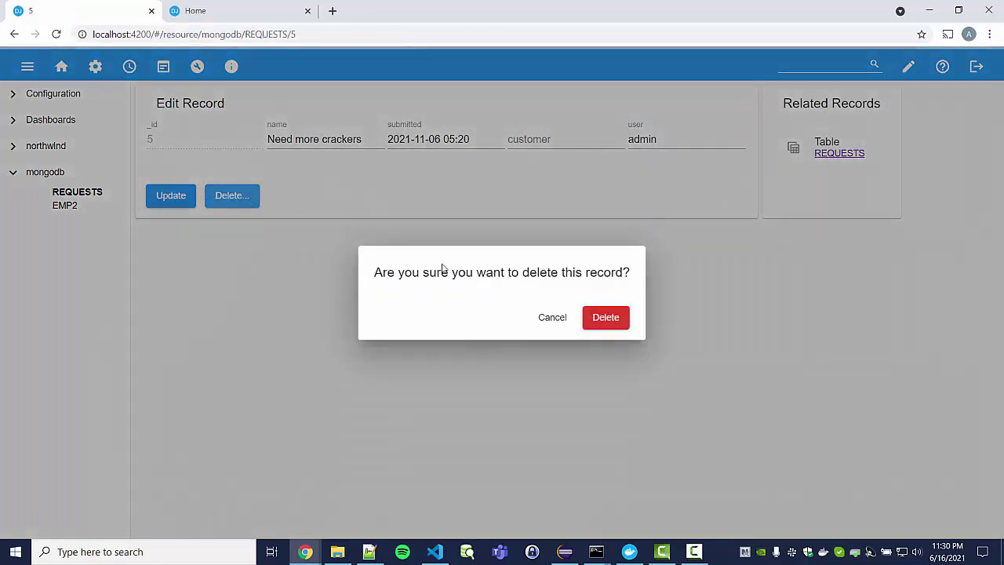
click(605, 318)
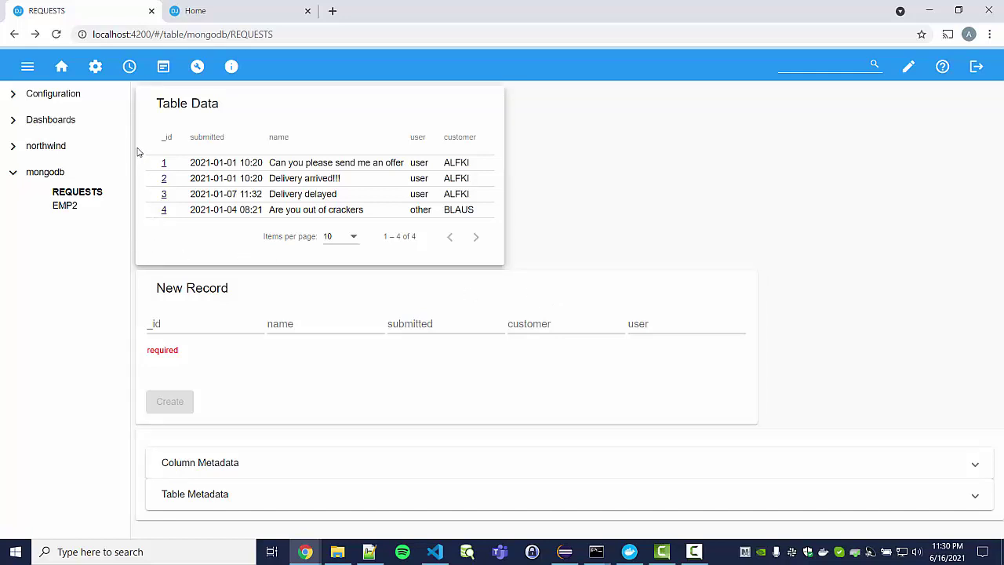
Start a new query from the query catalog in the graphical editor, using the mongodb database and its REQUESTS table.
click(131, 71)
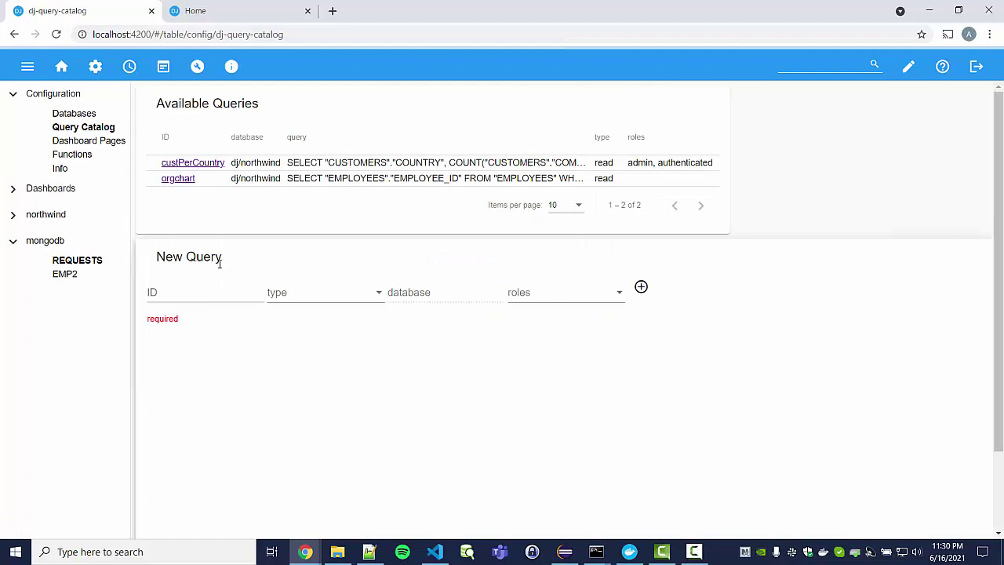
scroll(219, 267, down, 2)
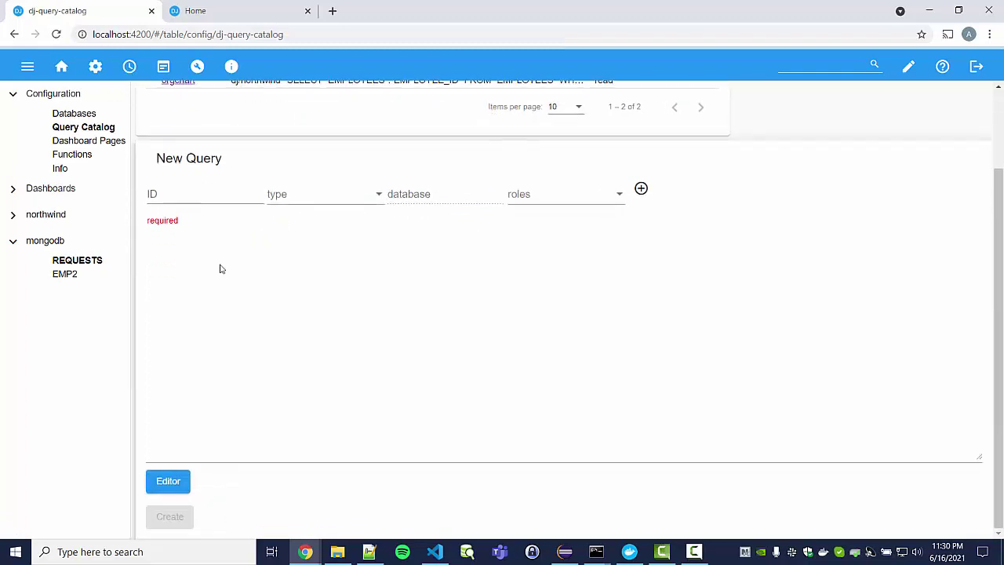
click(172, 486)
click(50, 160)
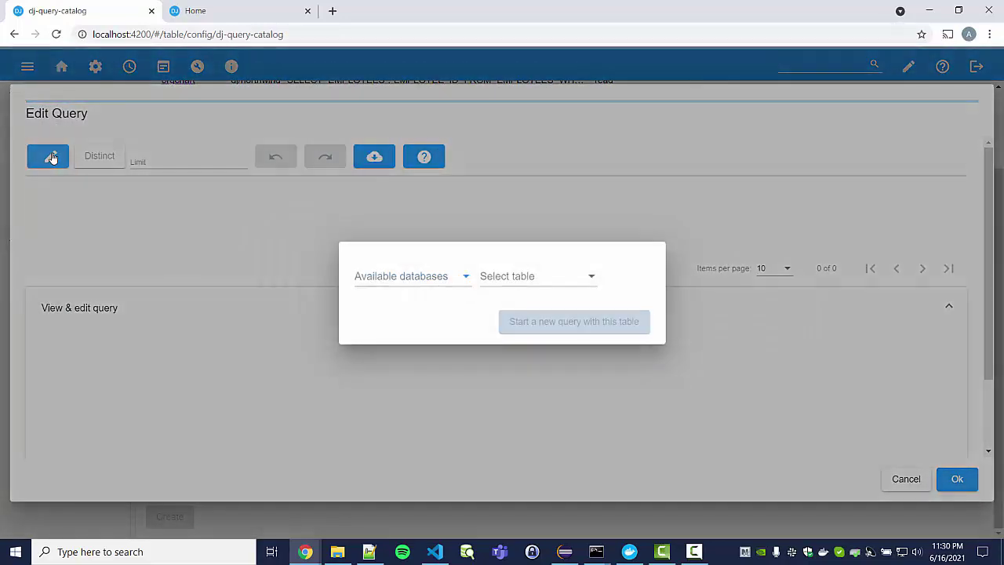
click(404, 281)
click(381, 281)
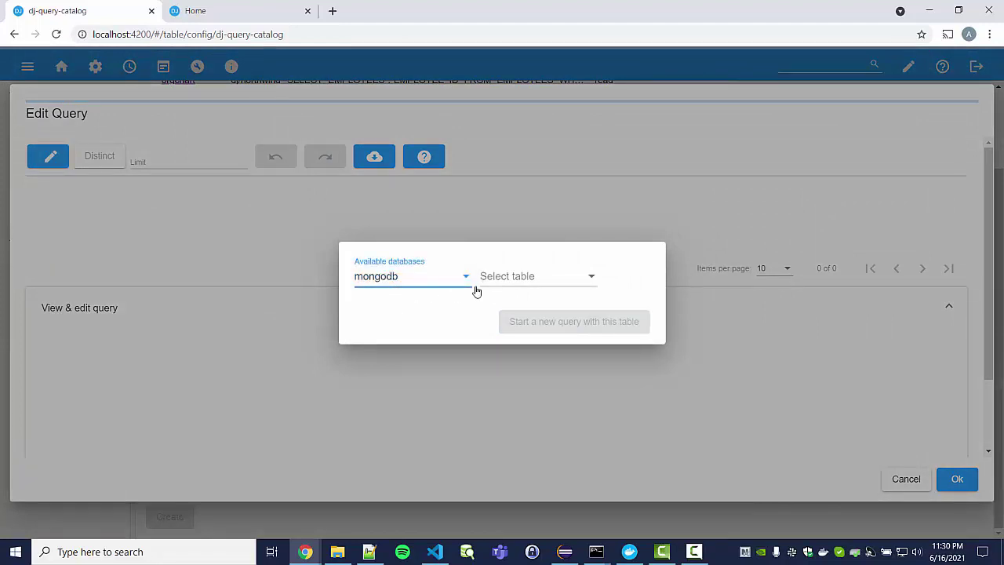
click(495, 285)
click(514, 317)
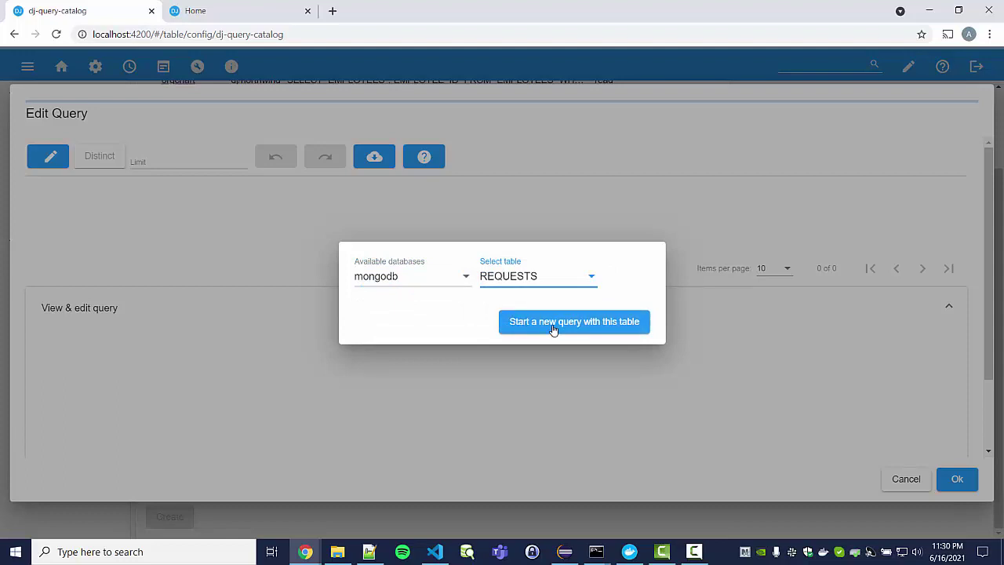
click(554, 323)
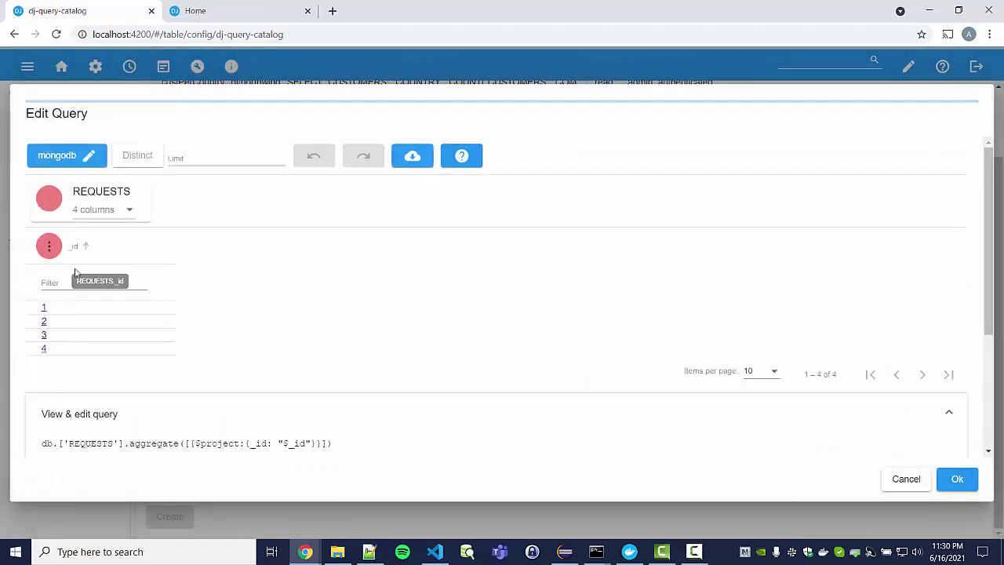
Add the customer and submitted columns to the query and examine the generated aggregate statement.
click(94, 212)
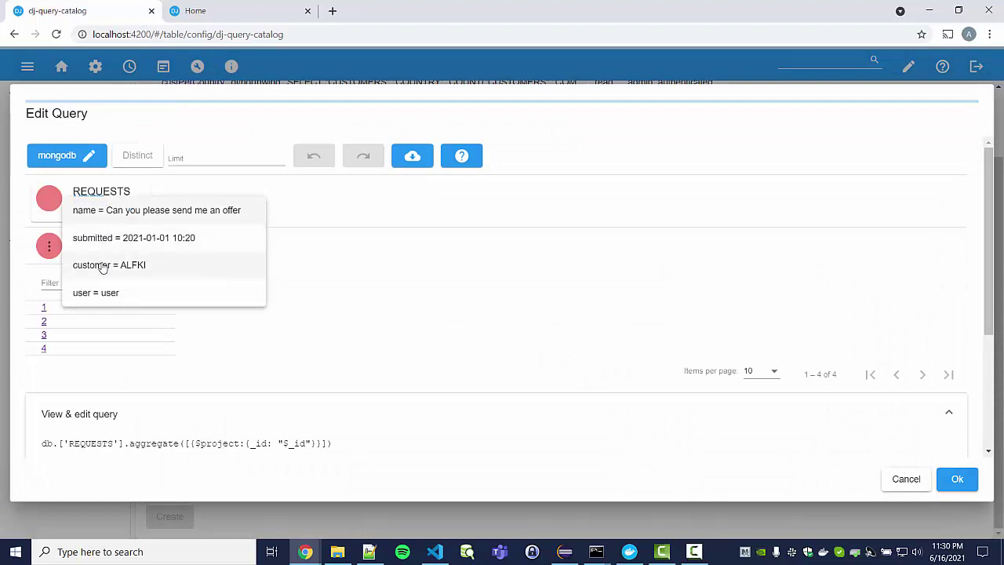
click(103, 266)
click(100, 215)
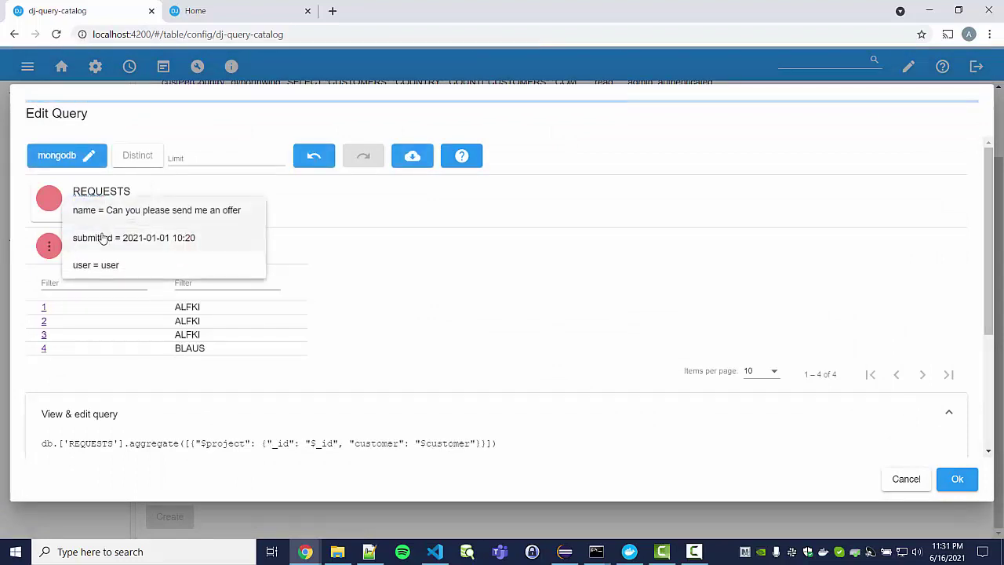
click(102, 237)
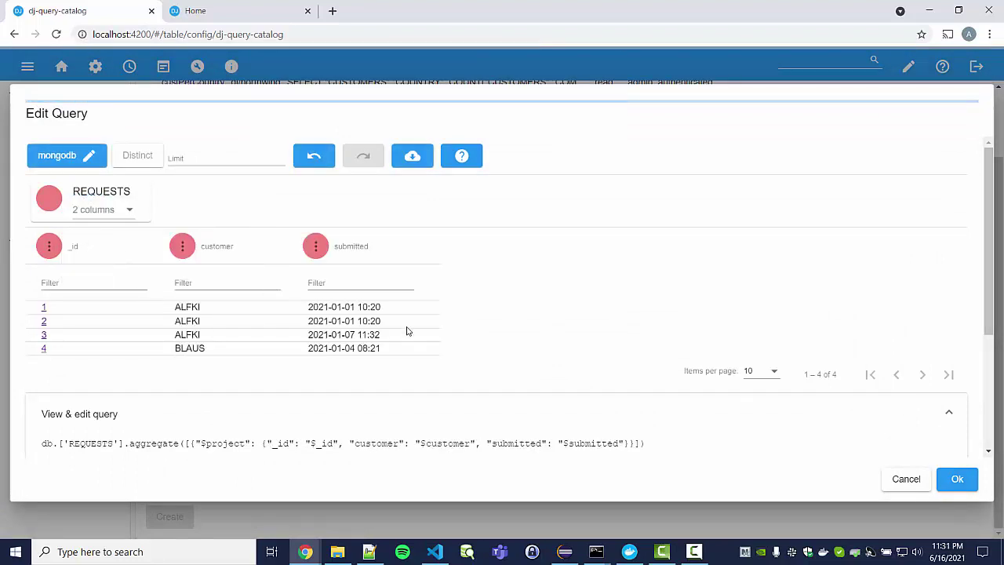
scroll(406, 332, down, 2)
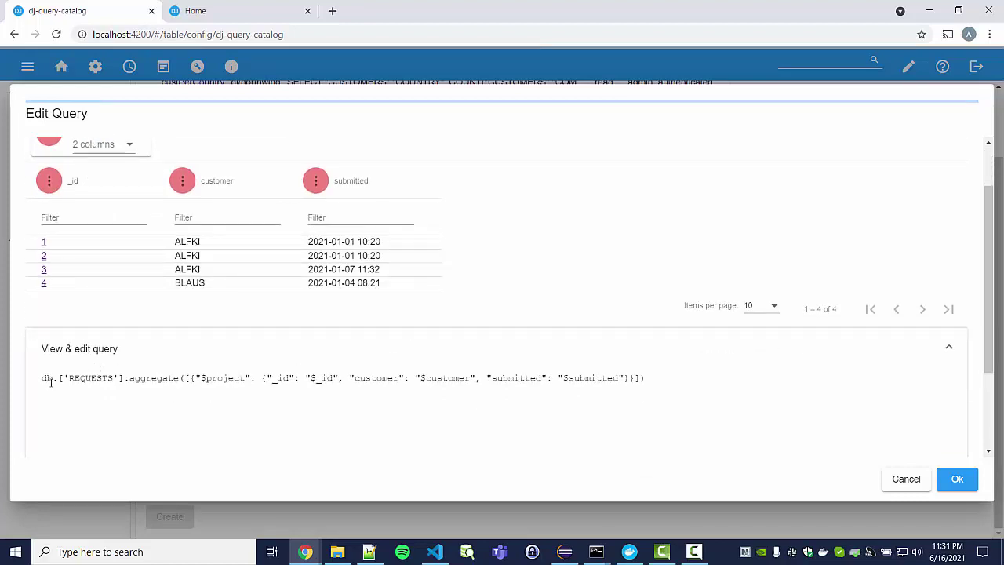
drag(59, 378, 677, 392)
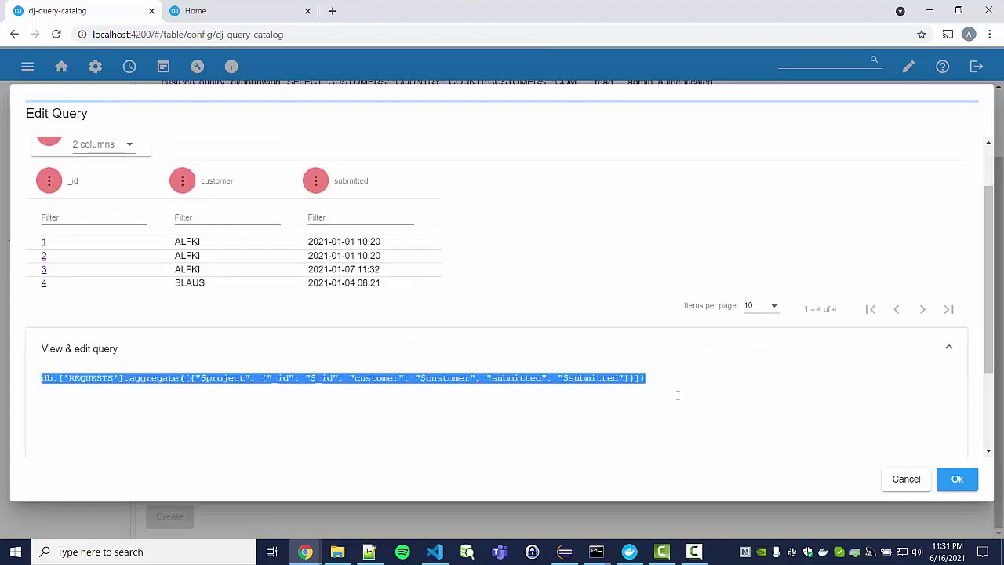
click(677, 396)
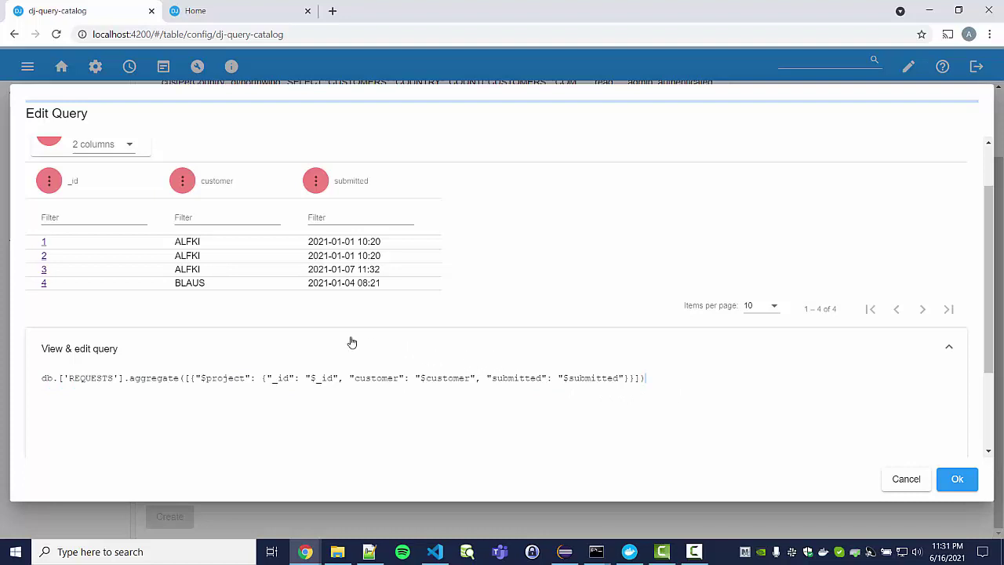
Filter the query to customer ALFKI and reorder the columns as submitted, _id, customer.
click(197, 218)
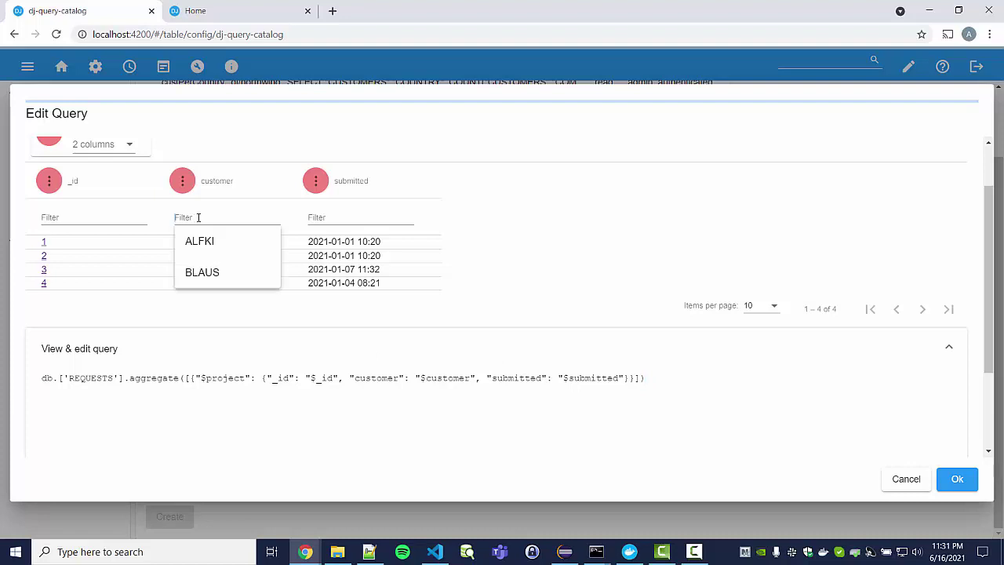
click(198, 243)
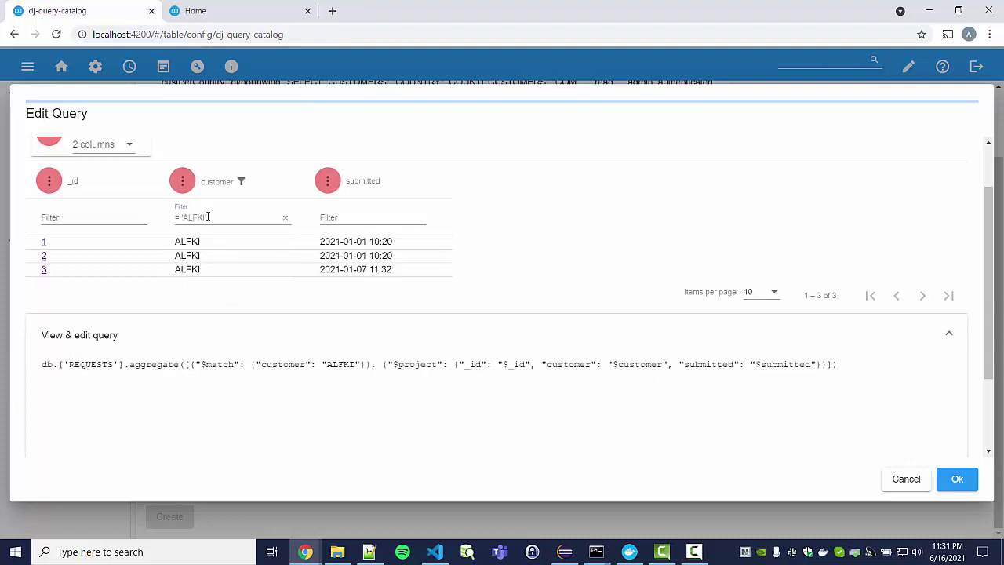
drag(365, 187, 188, 192)
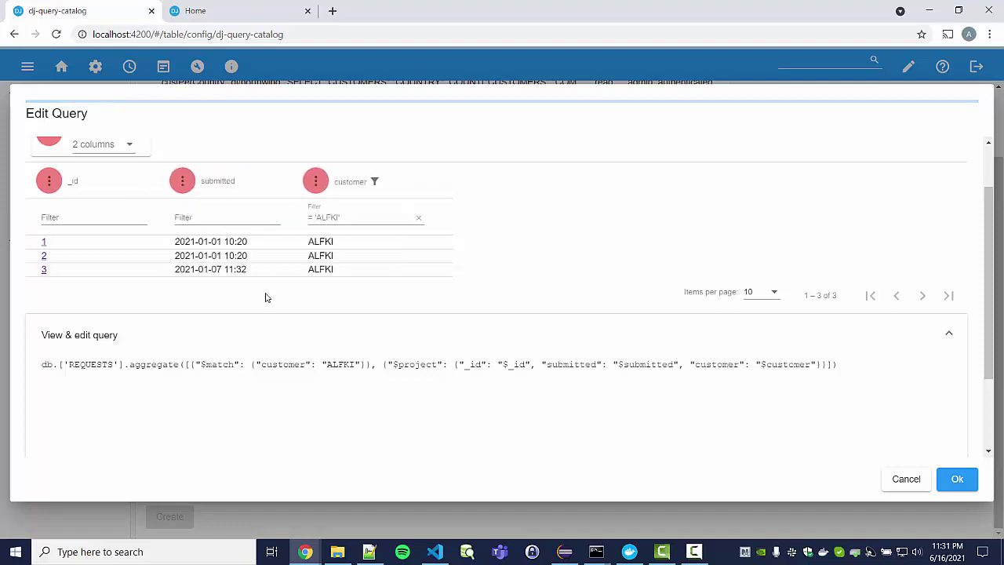
drag(208, 188, 98, 186)
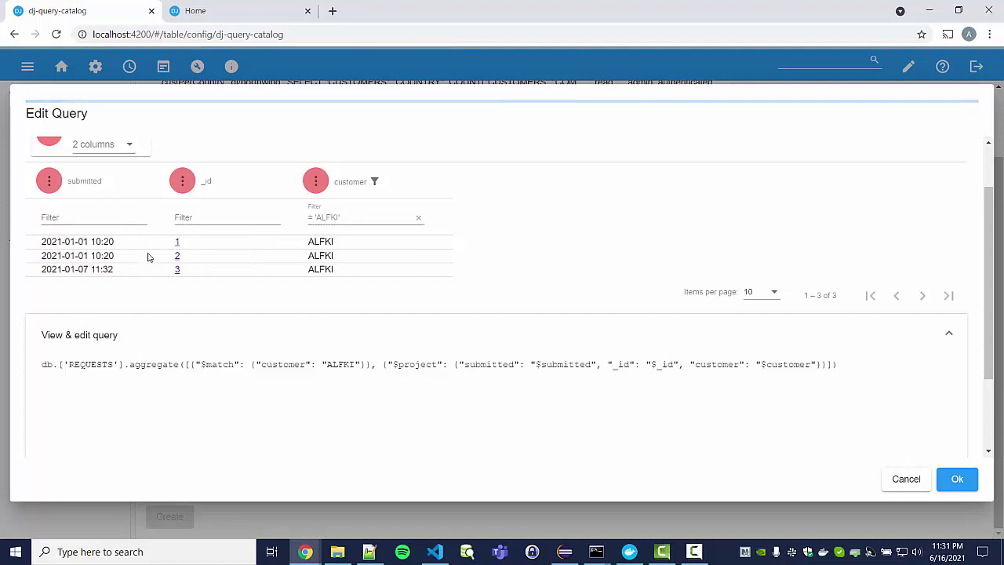
Switch to the cloud-hosted Dashjoin instance, view the firestore connection and open its REQUESTS table.
click(213, 16)
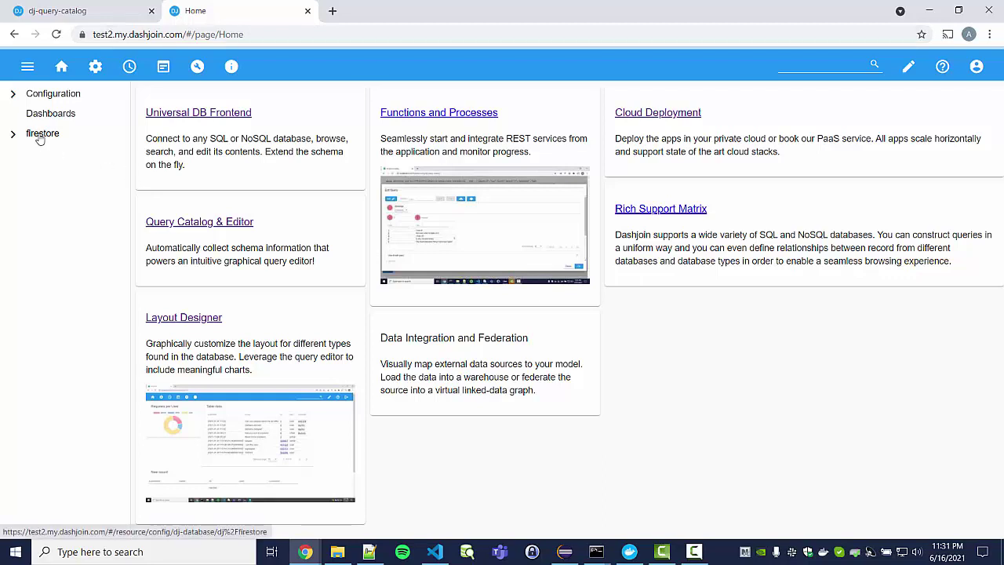
click(41, 135)
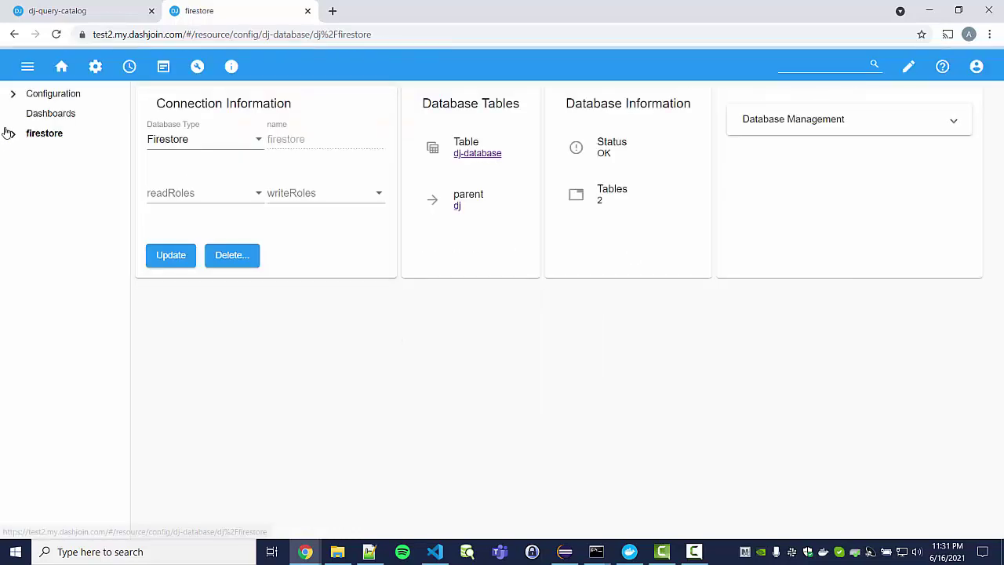
click(12, 135)
click(72, 157)
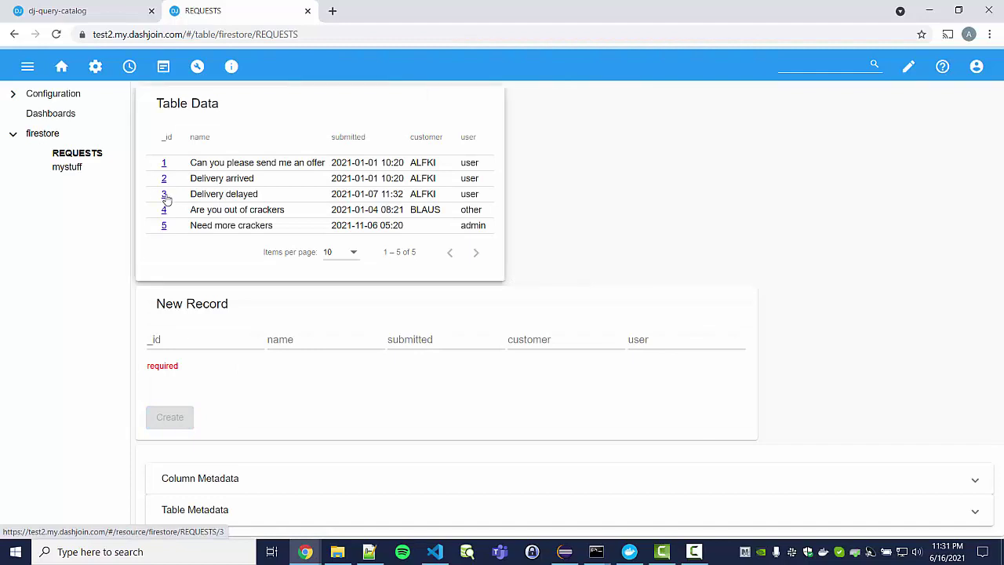
Change the name of firestore REQUESTS record 3 to "Delivery delayed!!!!" and save the record.
click(165, 198)
click(356, 141)
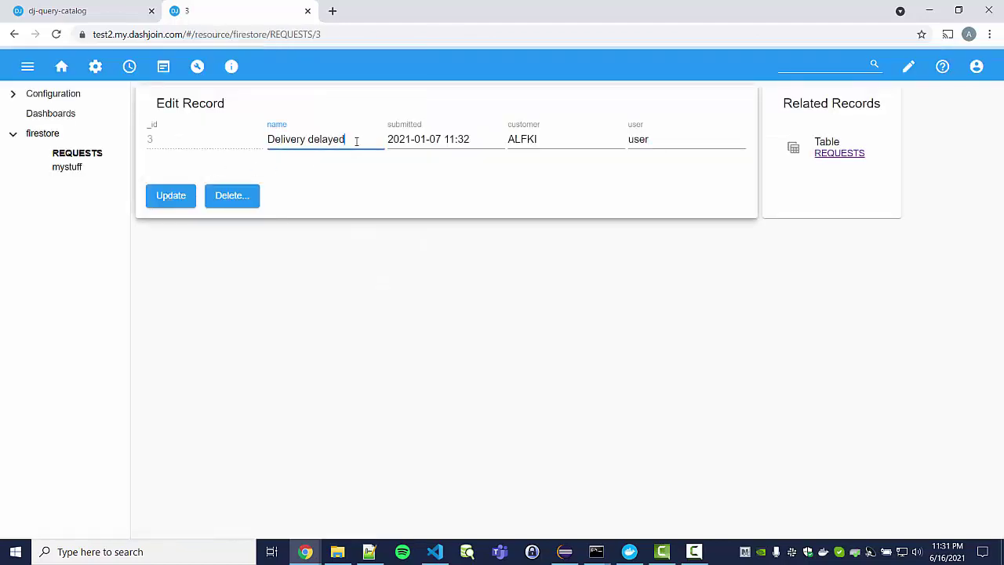
text(!!!!)
click(172, 200)
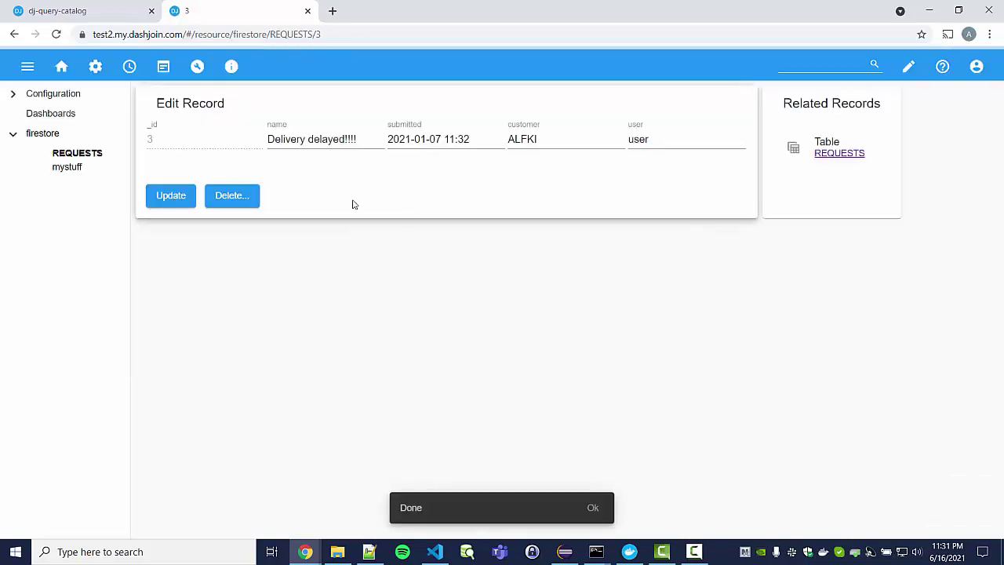
Return to the firestore REQUESTS table and delete record 4, "Are you out of crackers".
click(77, 153)
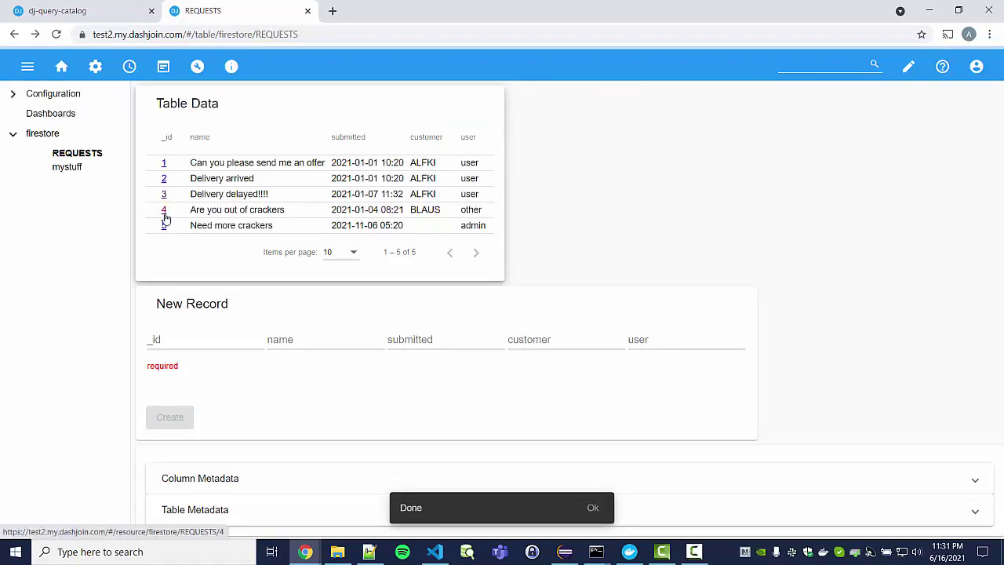
click(164, 213)
click(228, 198)
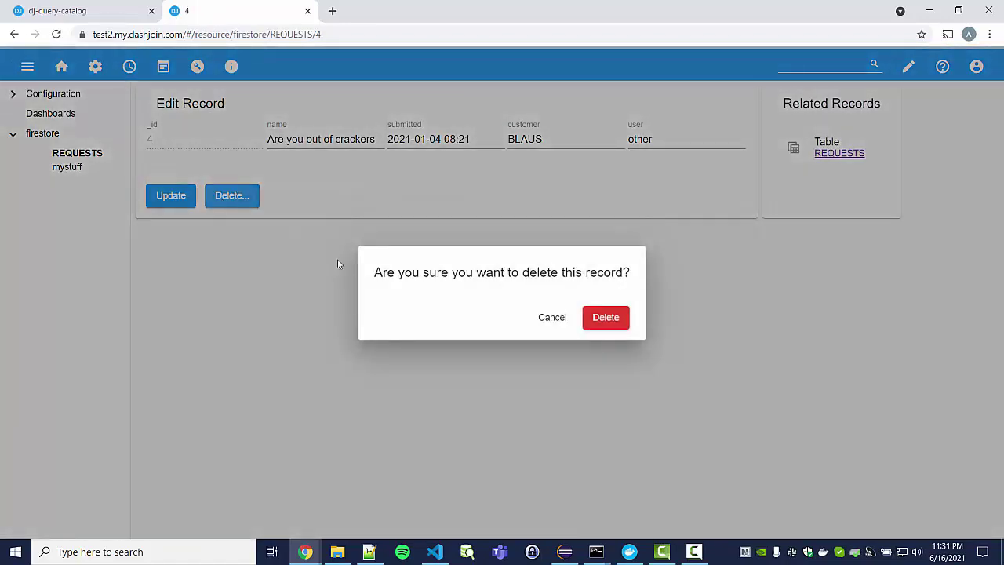
click(610, 317)
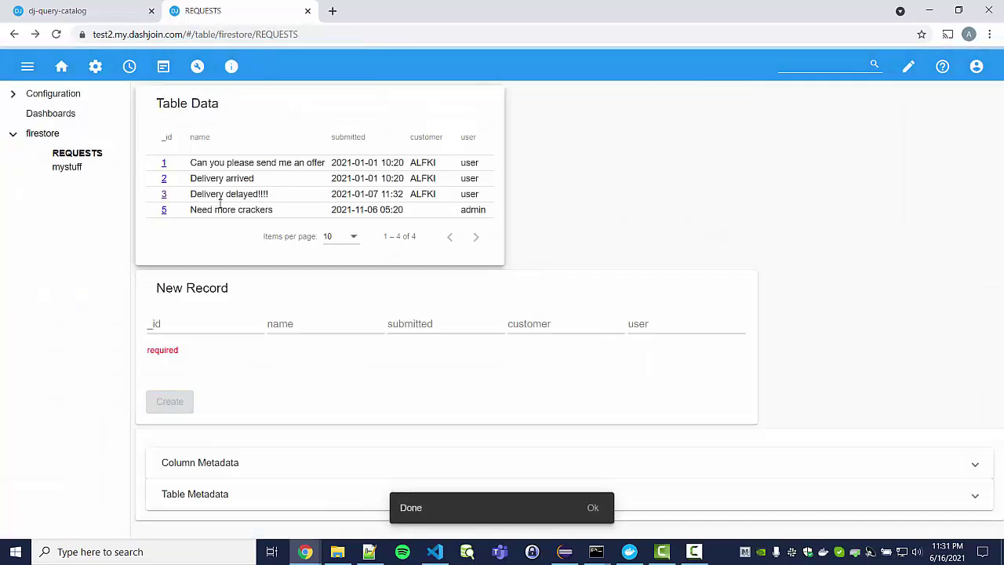
Start a new query in the query catalog on the REQUESTS table of the firestore database.
click(125, 71)
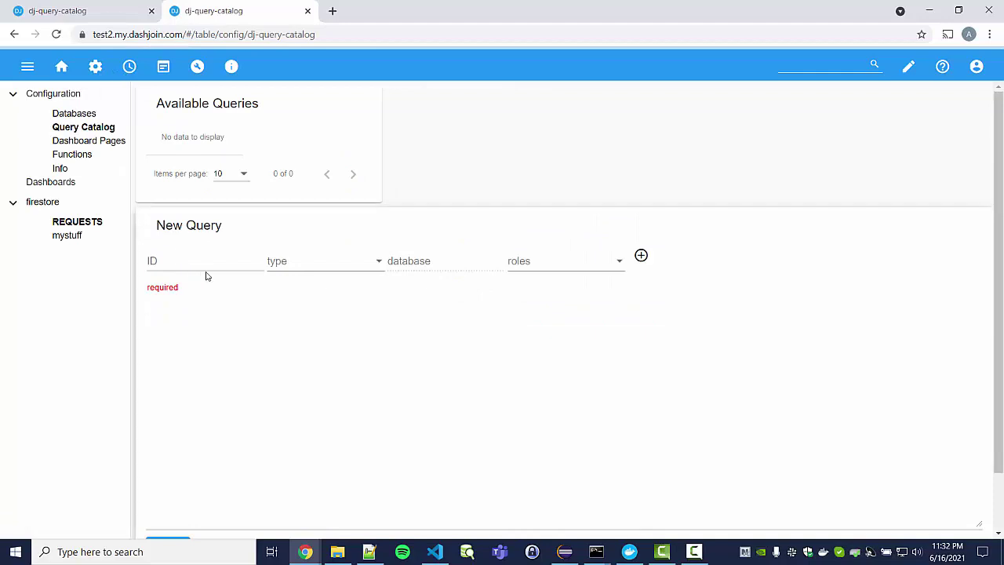
scroll(167, 452, down, 2)
click(179, 489)
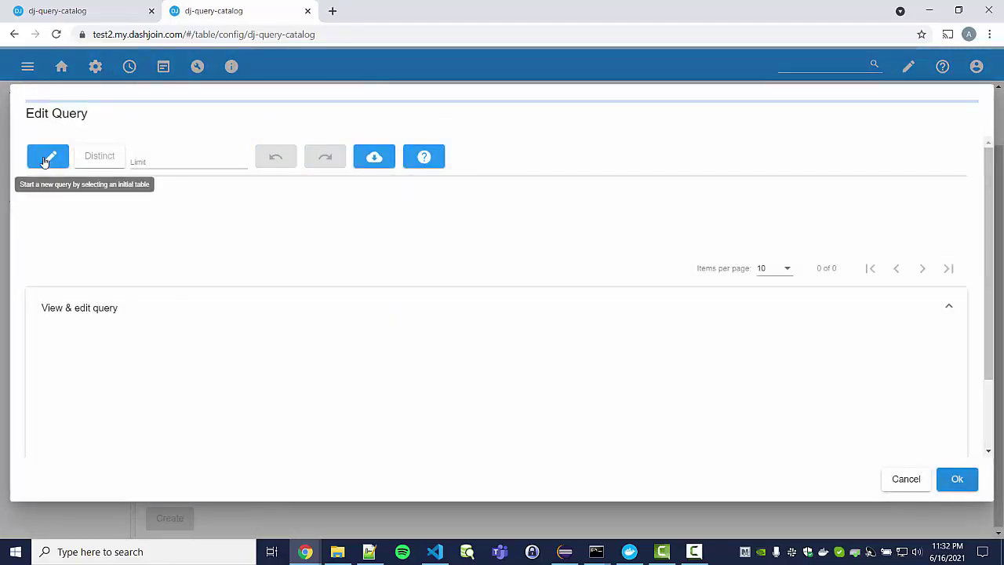
click(49, 156)
click(373, 279)
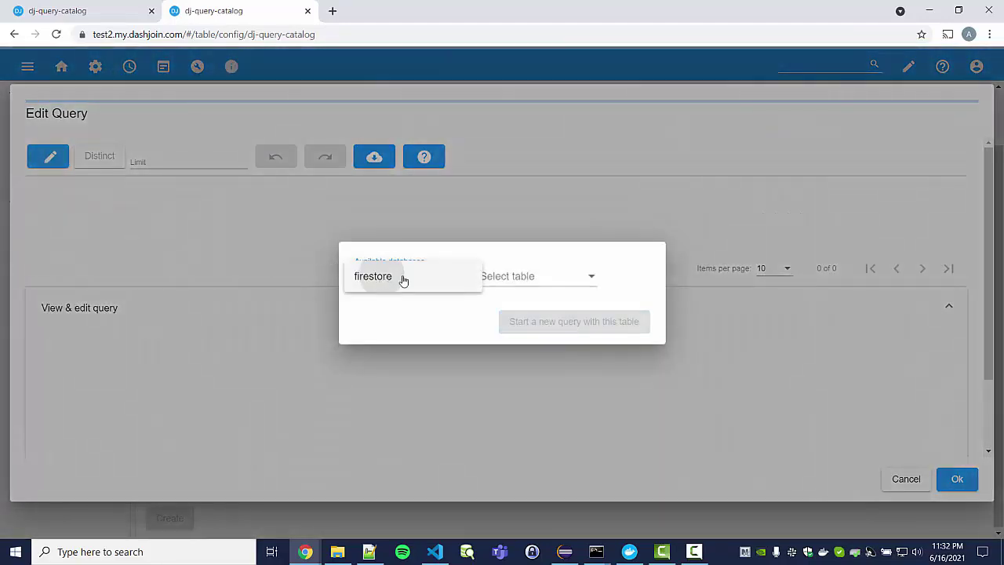
click(403, 280)
click(510, 284)
click(509, 282)
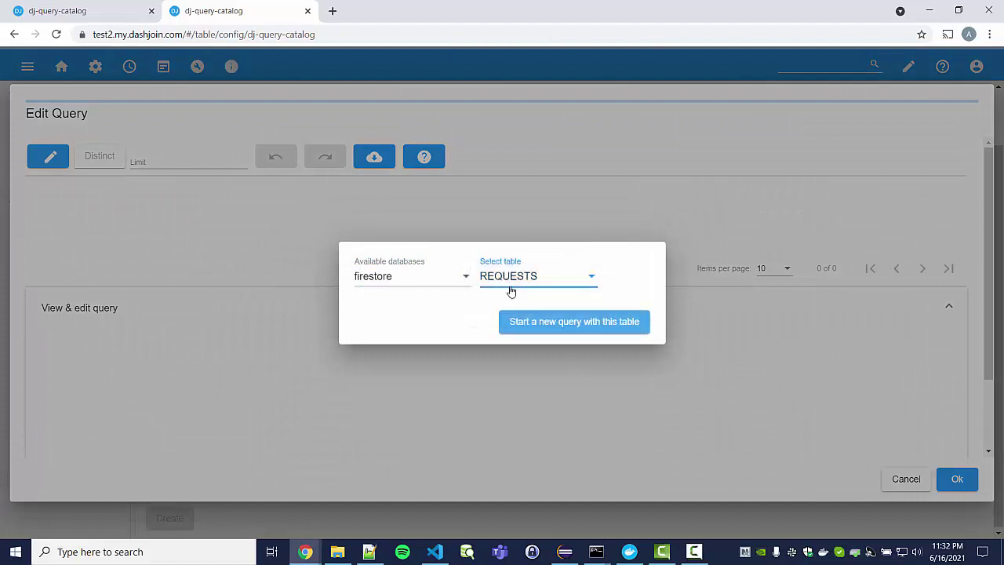
click(544, 329)
Add the submitted and customer columns to the query, move customer ahead of submitted, and examine the generated query code.
click(108, 211)
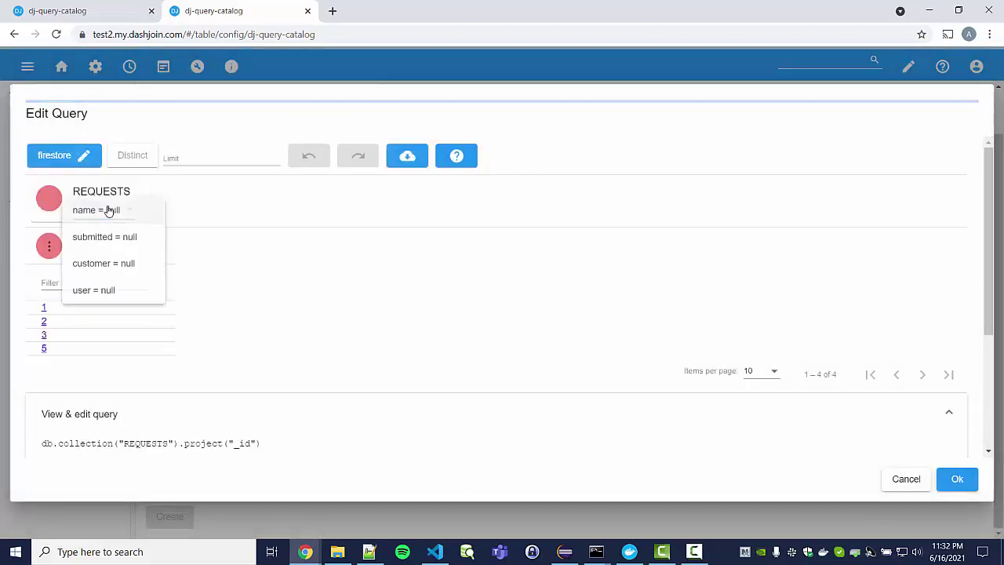
click(99, 246)
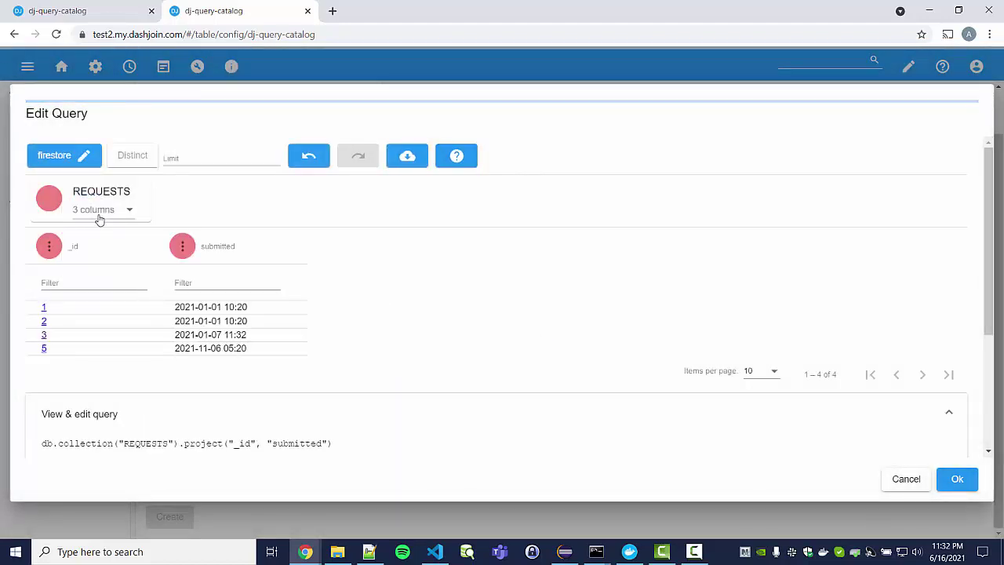
click(100, 213)
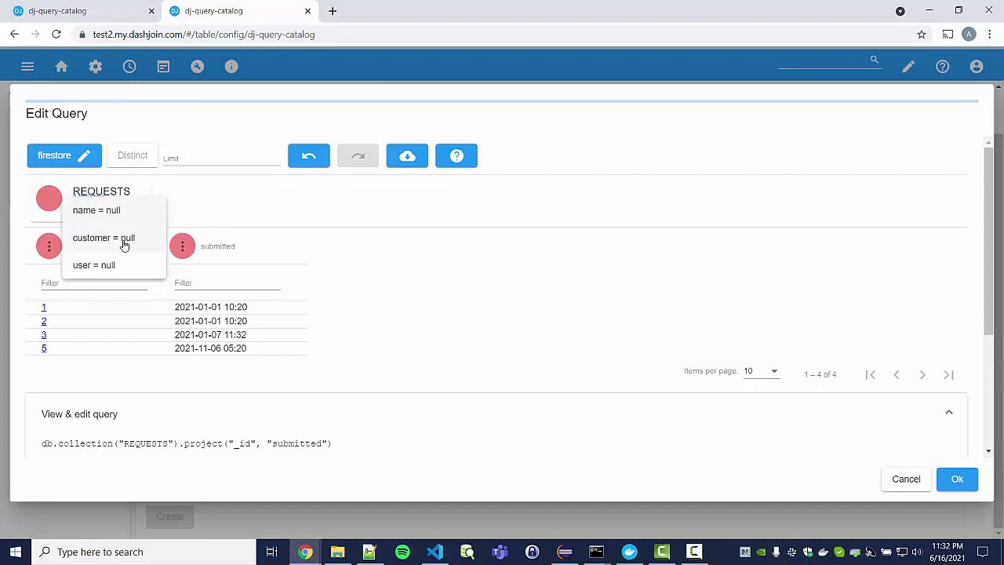
click(130, 241)
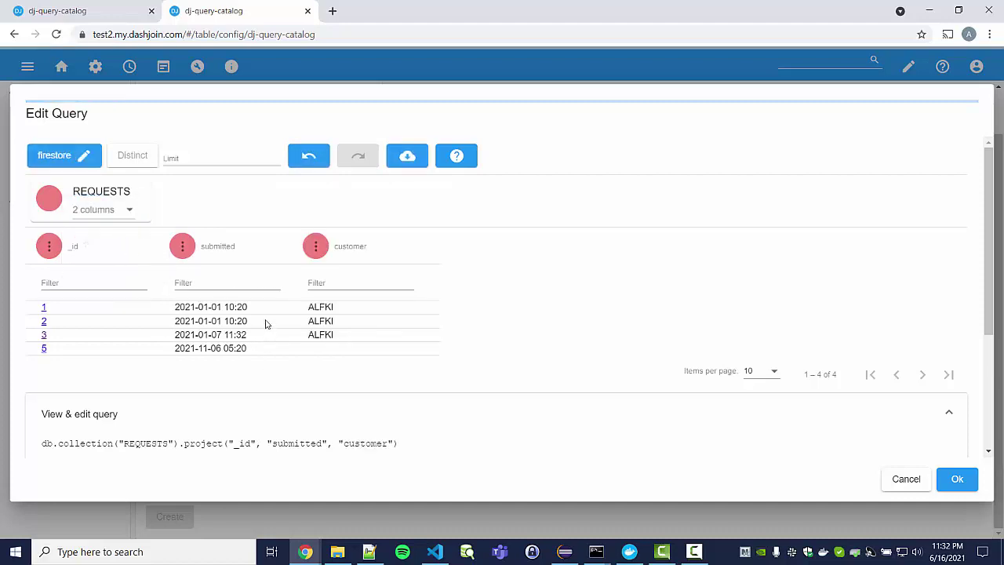
drag(348, 253, 220, 259)
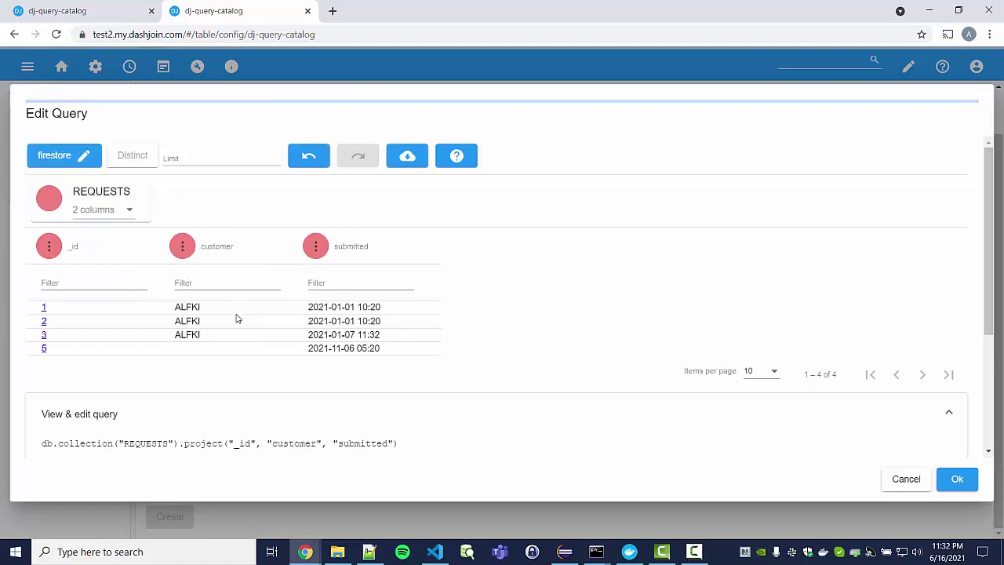
drag(414, 444, 45, 444)
click(181, 464)
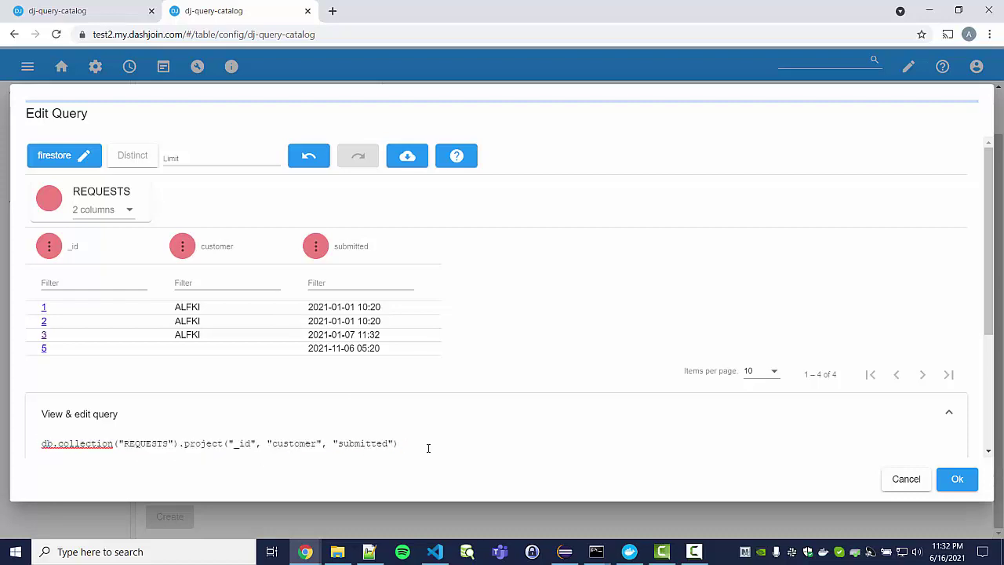